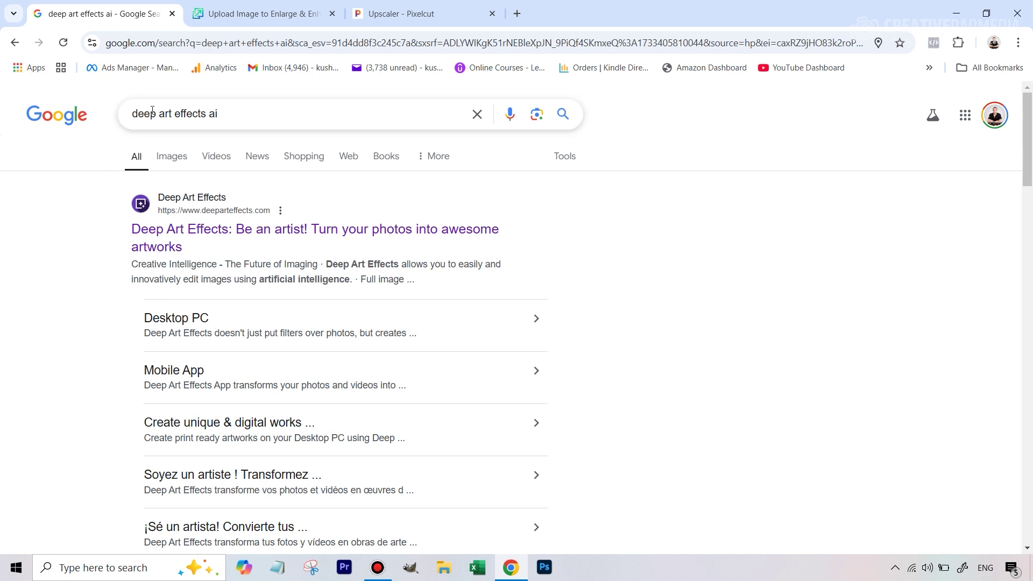
# Step: Open the official deeparteffects.com site from the search results
pyautogui.click(277, 231)
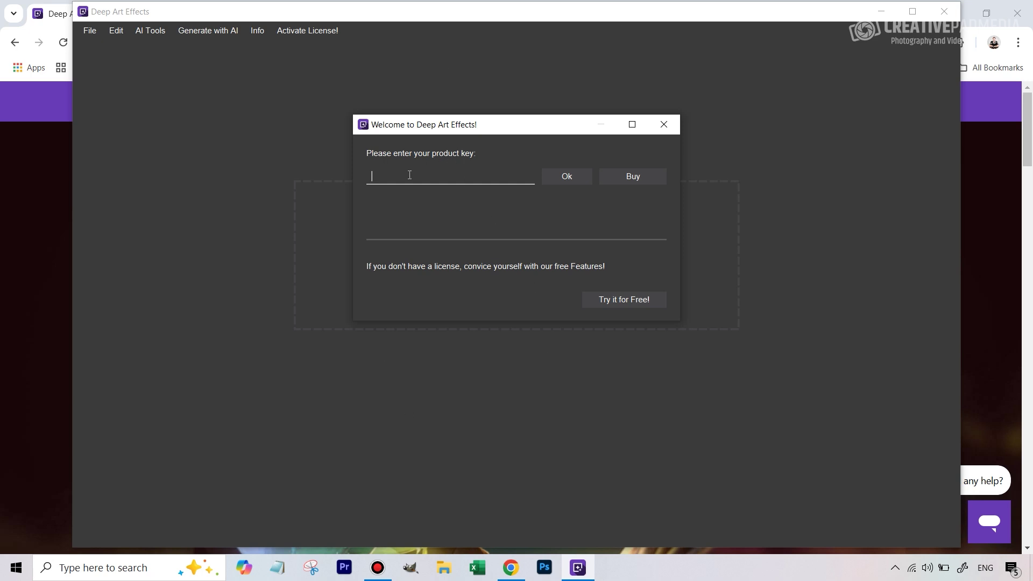
# Step: Continue with the free trial version instead of entering a product key
pyautogui.click(615, 302)
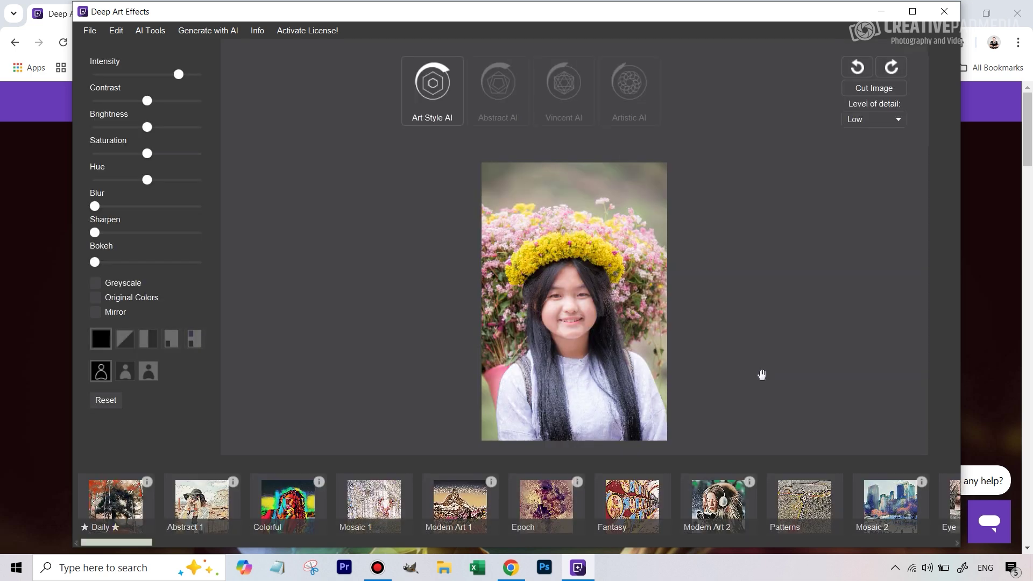
# Step: Maximize the editor window and bring up the Level of detail choices
pyautogui.click(913, 11)
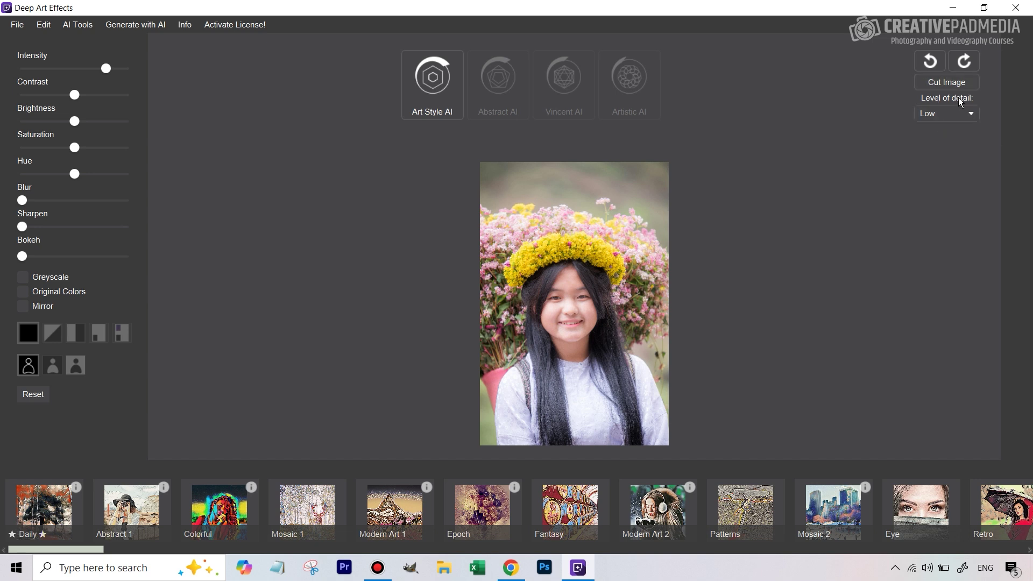
pyautogui.click(948, 120)
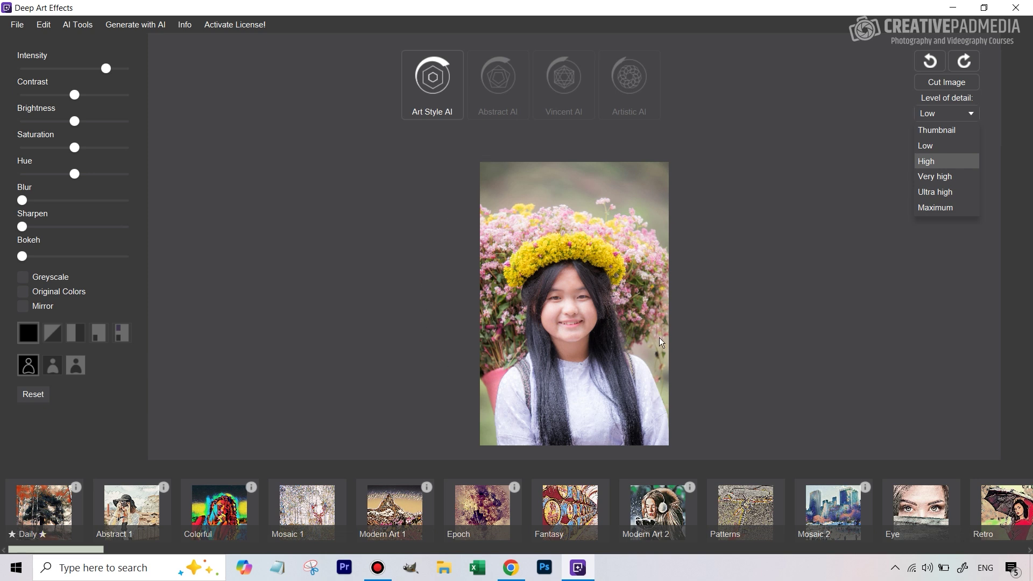
# Step: Set Level of detail to High and apply the Fantasy style to the portrait
pyautogui.press('Return')
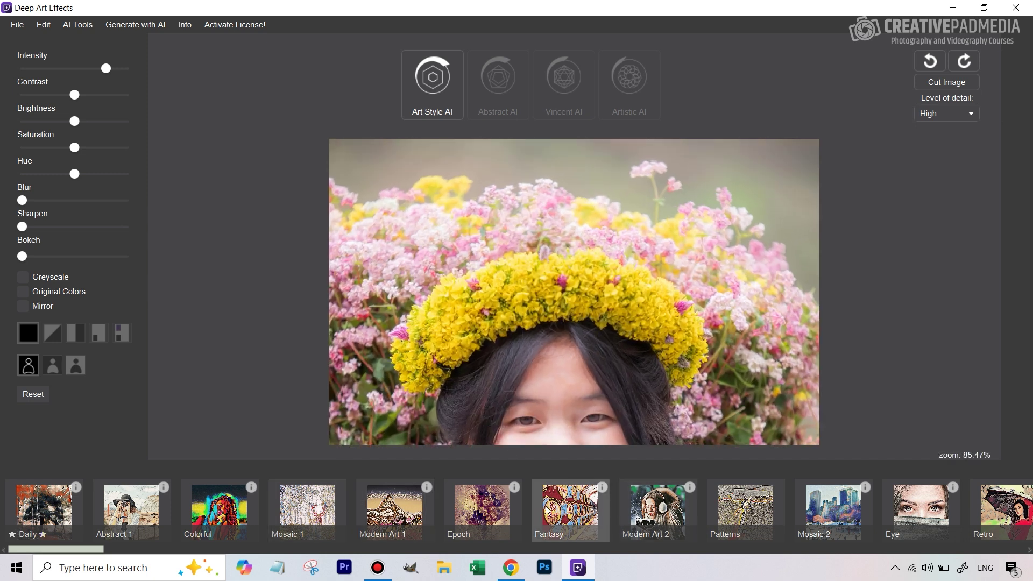
pyautogui.click(576, 518)
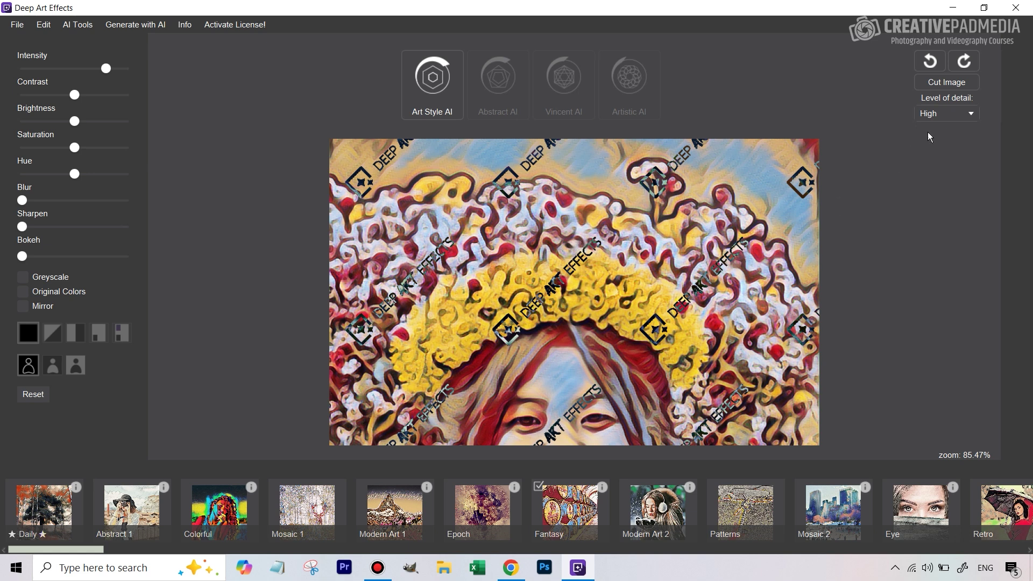
pyautogui.click(933, 115)
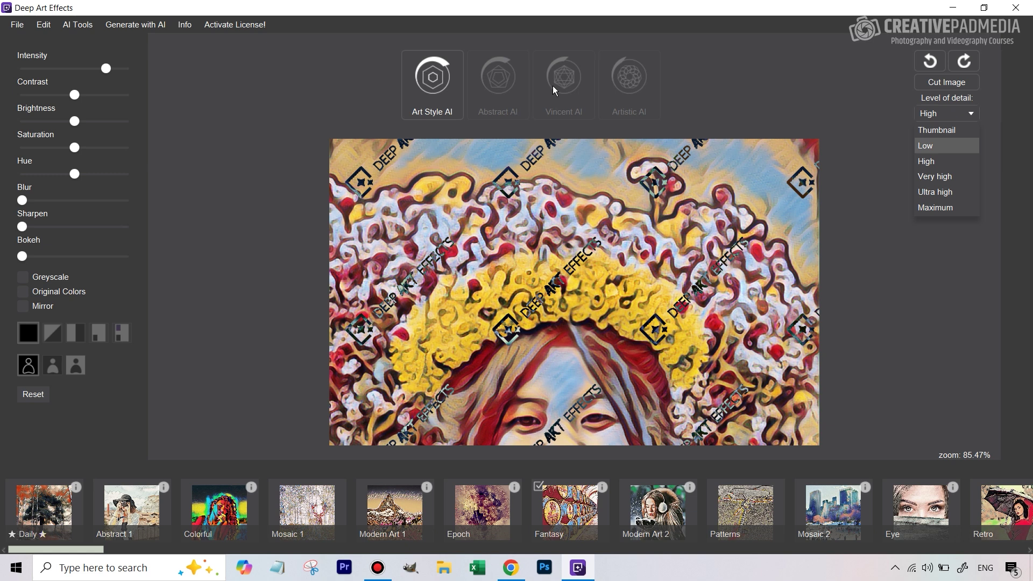
# Step: Set Level of detail back to Low, try Artistic AI, and dismiss the PRO upgrade offer
pyautogui.click(427, 114)
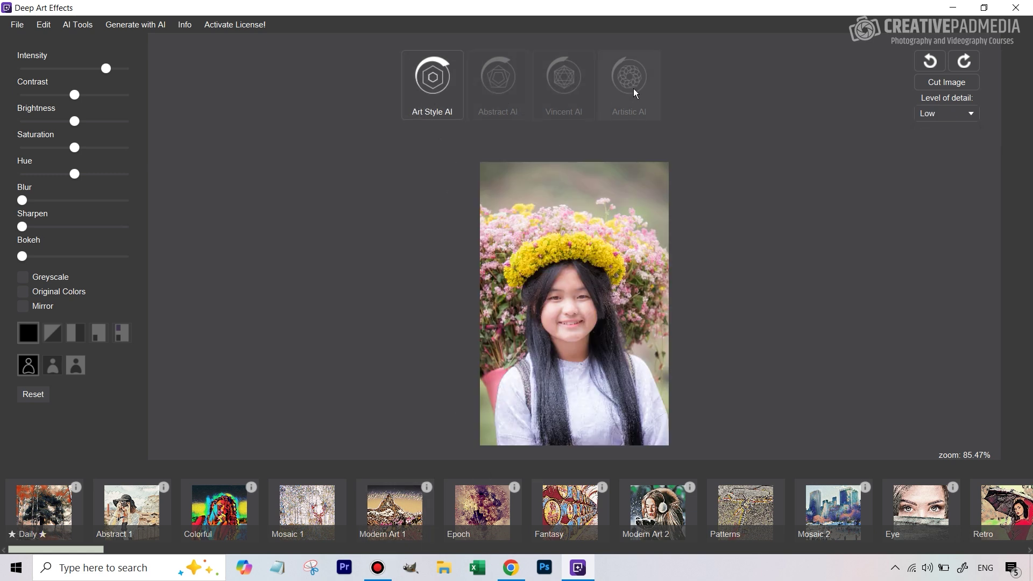
pyautogui.click(622, 83)
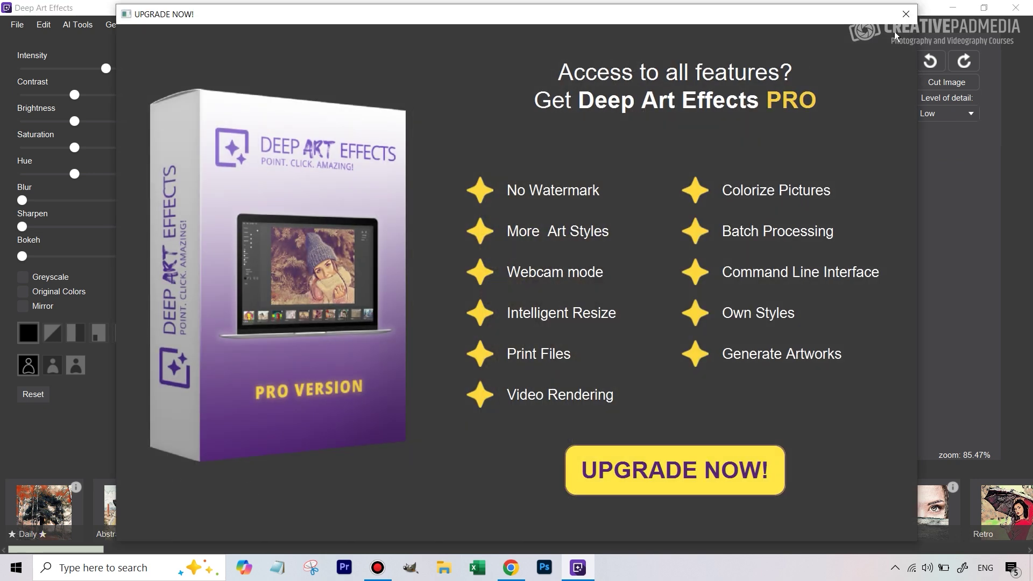
pyautogui.click(904, 21)
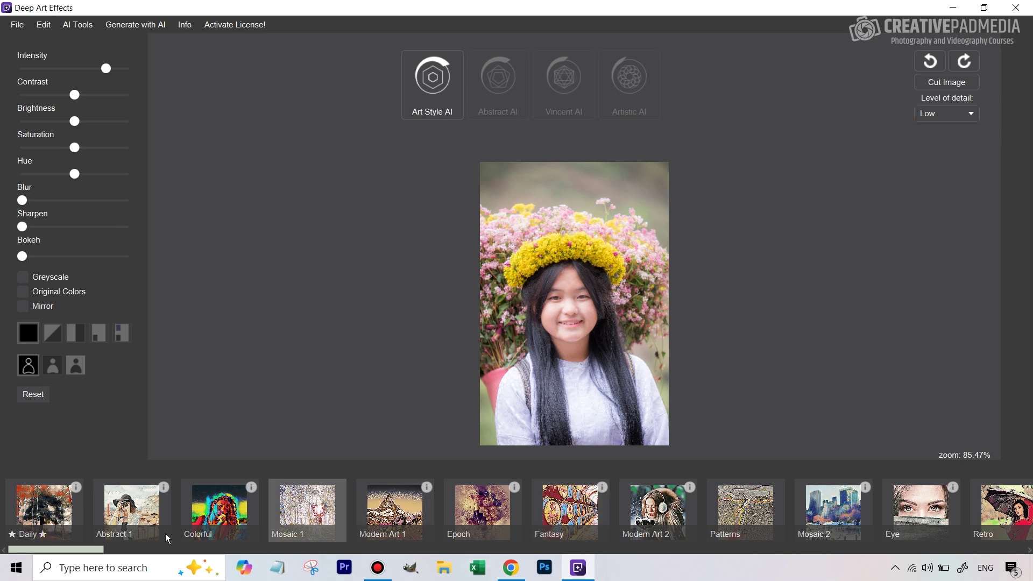
# Step: Browse the style strip, try another style, then apply Mosaic 1 to the portrait
pyautogui.hscroll(2, 103, 550)
pyautogui.moveTo(102, 551); pyautogui.dragTo(471, 531)
pyautogui.click(523, 495)
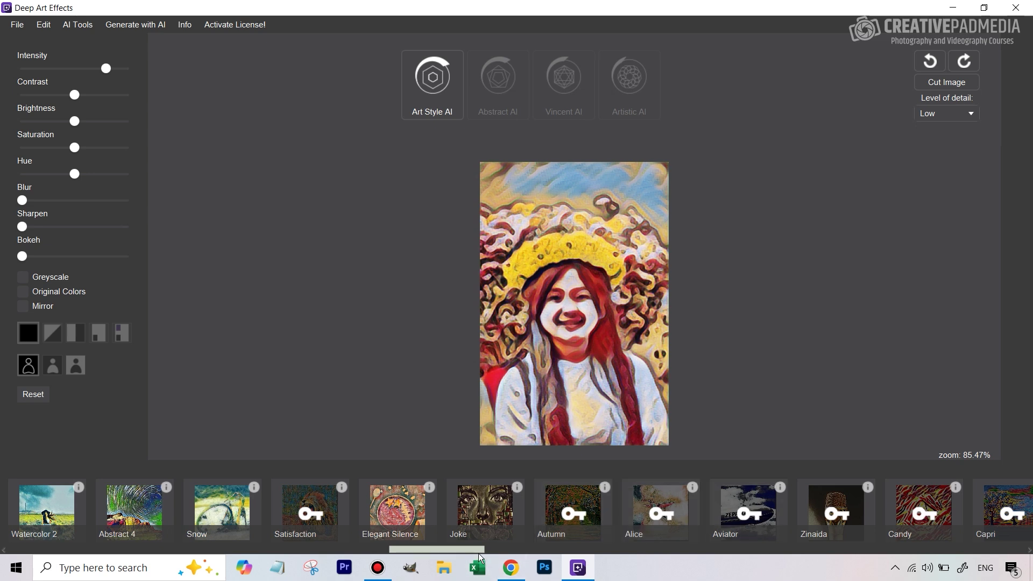
pyautogui.moveTo(479, 553); pyautogui.dragTo(100, 551)
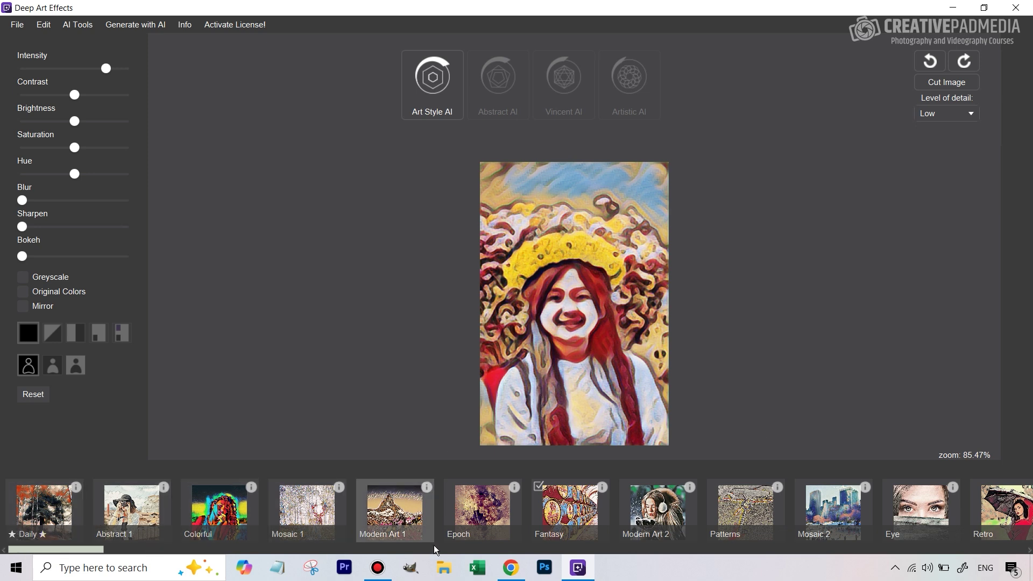
pyautogui.click(307, 517)
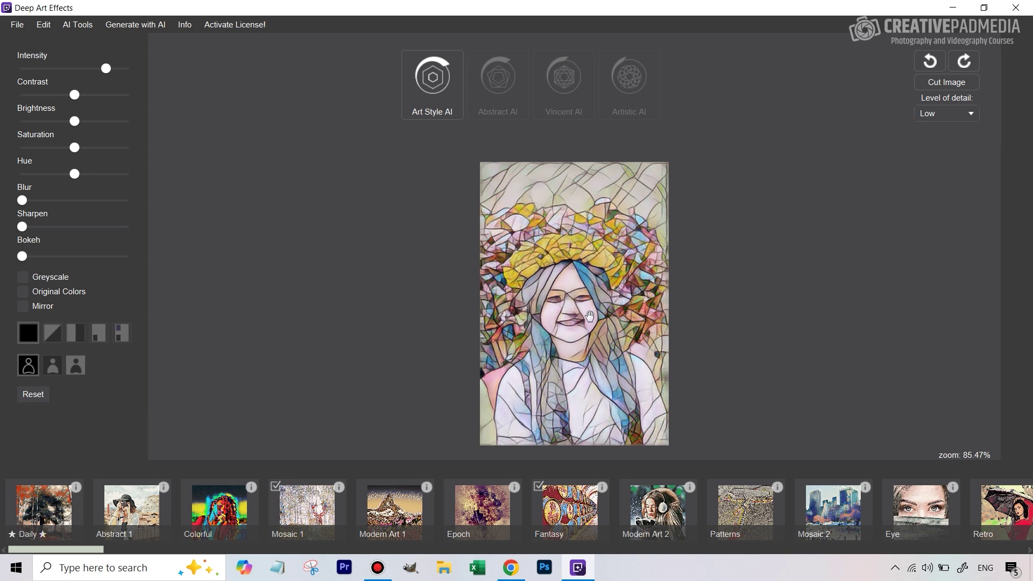
# Step: Test the Intensity slider and toggle Original Colors to compare, leaving it checked
pyautogui.moveTo(107, 70); pyautogui.dragTo(141, 80)
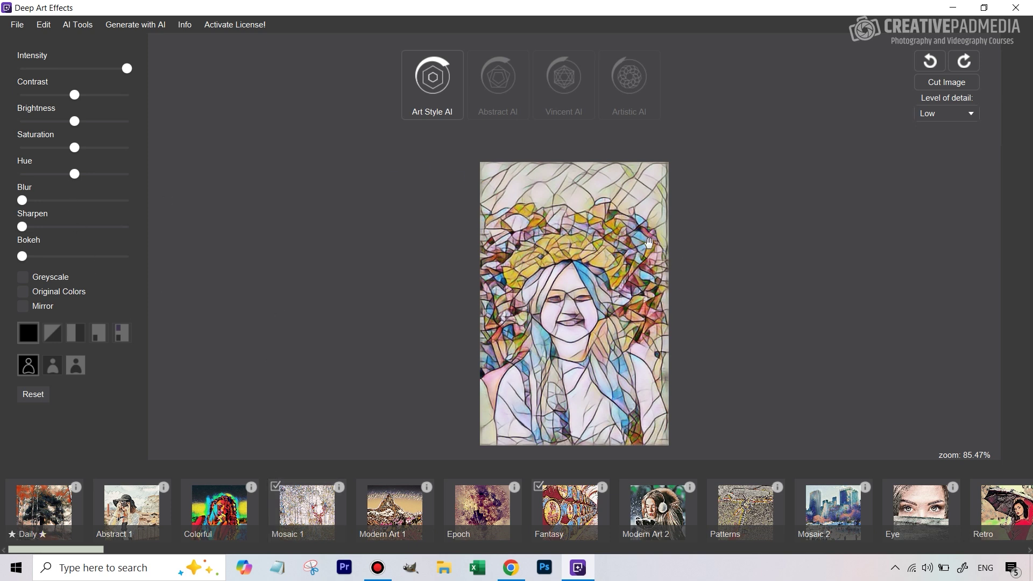
pyautogui.click(25, 295)
pyautogui.click(23, 295)
pyautogui.click(23, 294)
pyautogui.click(22, 294)
pyautogui.click(23, 295)
pyautogui.click(23, 294)
pyautogui.click(23, 295)
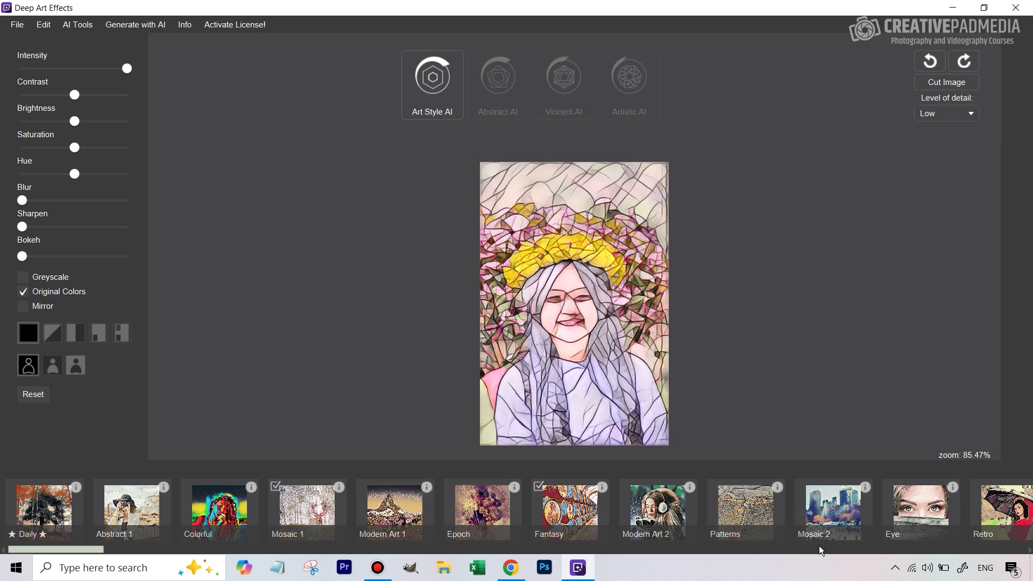
# Step: Try the Mosaic 2 and Epoch styles, ending with Intensity at maximum
pyautogui.click(830, 519)
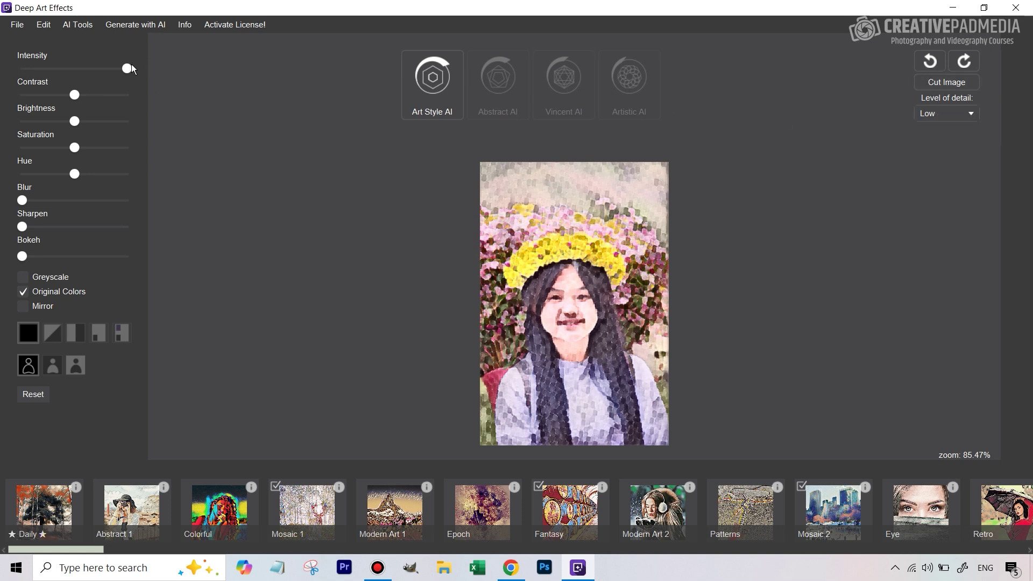
pyautogui.moveTo(131, 67); pyautogui.dragTo(171, 89)
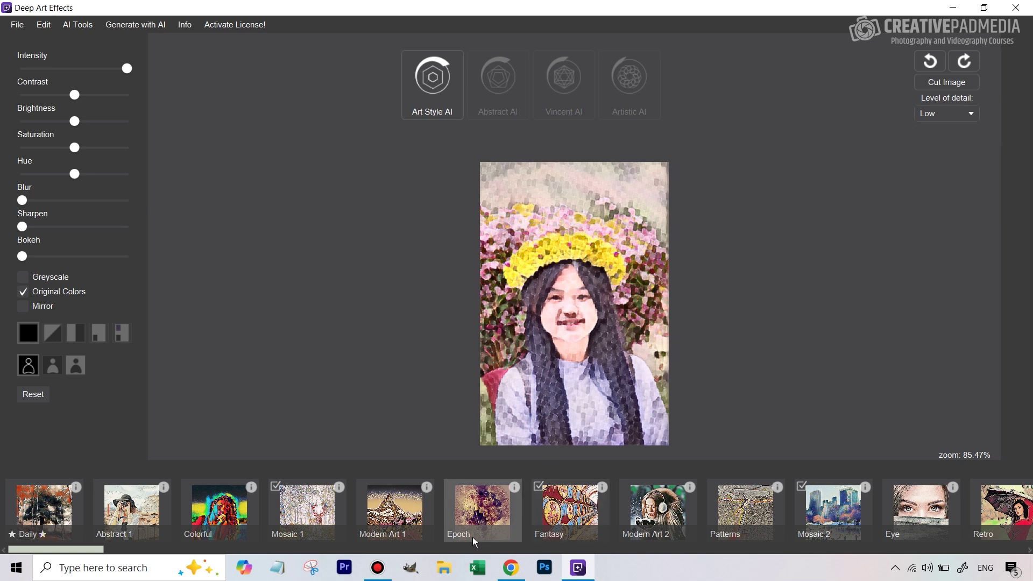
pyautogui.click(488, 510)
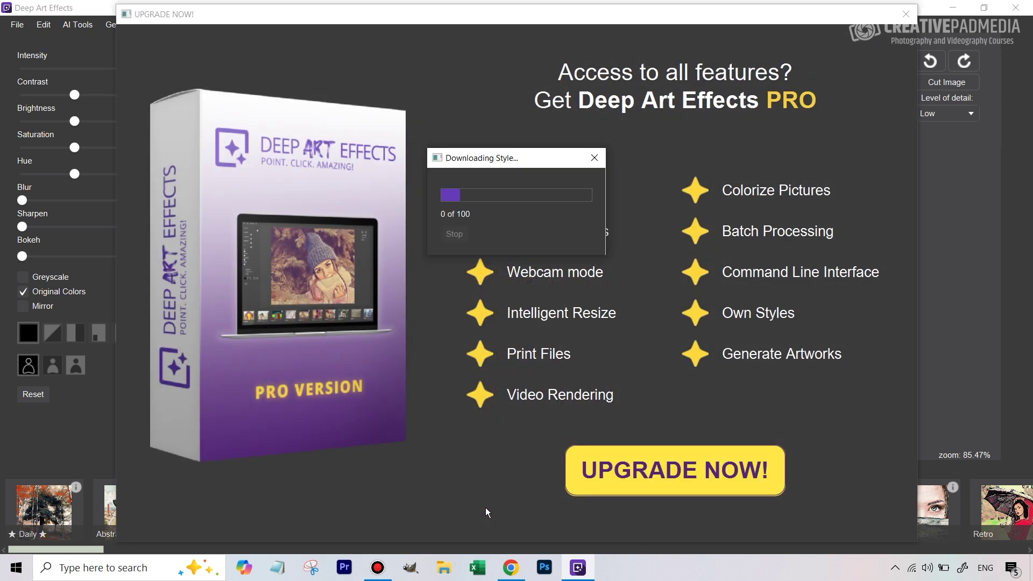
pyautogui.click(906, 14)
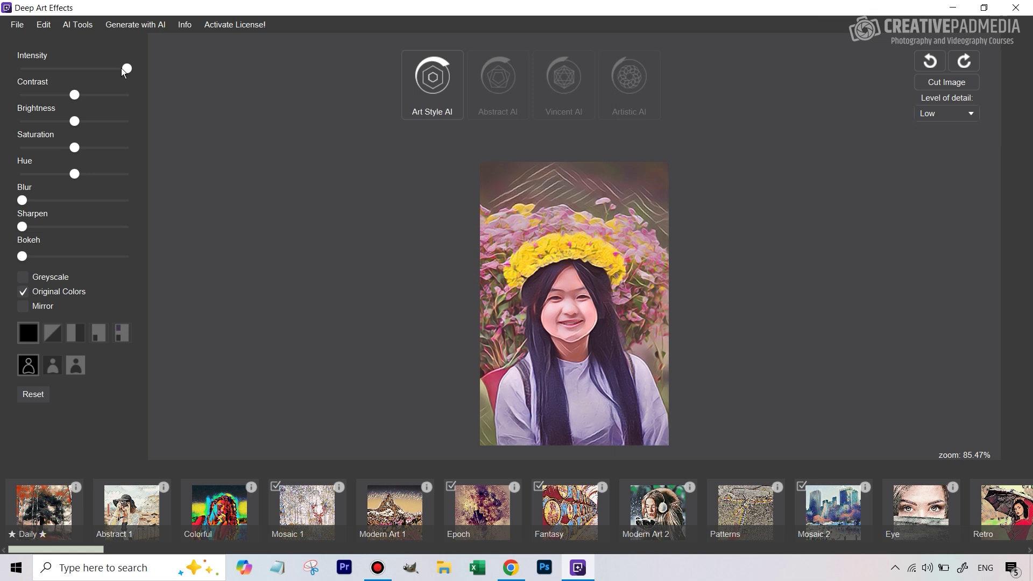
pyautogui.moveTo(127, 69); pyautogui.dragTo(194, 68)
pyautogui.moveTo(105, 74); pyautogui.dragTo(208, 69)
# Step: Compare style colours with original colours, keeping Original Colors on at full intensity
pyautogui.click(23, 293)
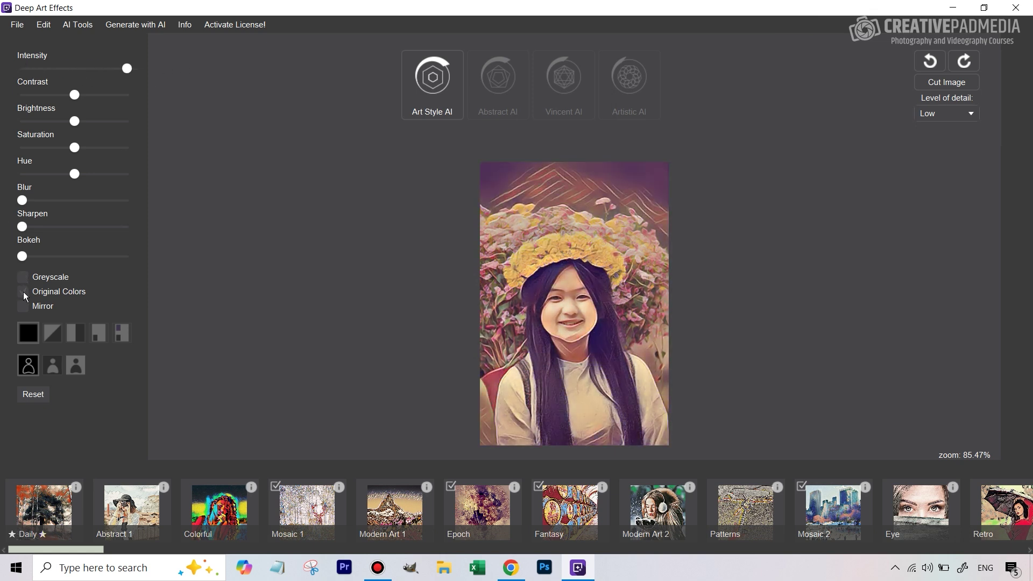
pyautogui.click(24, 291)
pyautogui.click(24, 292)
pyautogui.click(23, 292)
pyautogui.click(23, 293)
pyautogui.click(23, 292)
pyautogui.moveTo(126, 68)
pyautogui.mouseDown()
pyautogui.moveTo(75, 75)
pyautogui.moveTo(138, 76)
pyautogui.mouseUp()
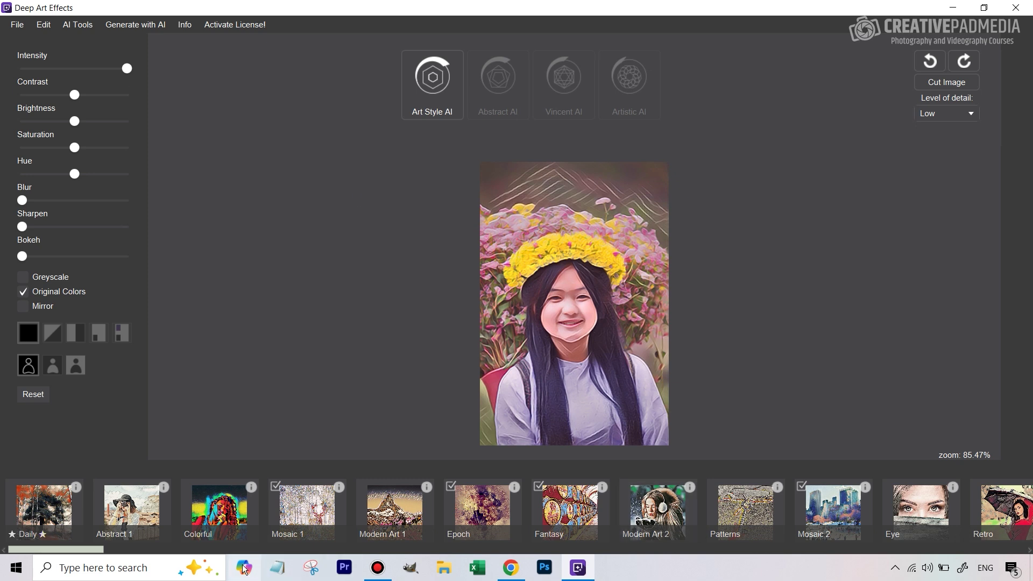
pyautogui.click(113, 550)
# Step: Apply Sketch 1 with Original Colors unchecked for a grey pencil drawing at full intensity
pyautogui.moveTo(112, 550); pyautogui.dragTo(246, 551)
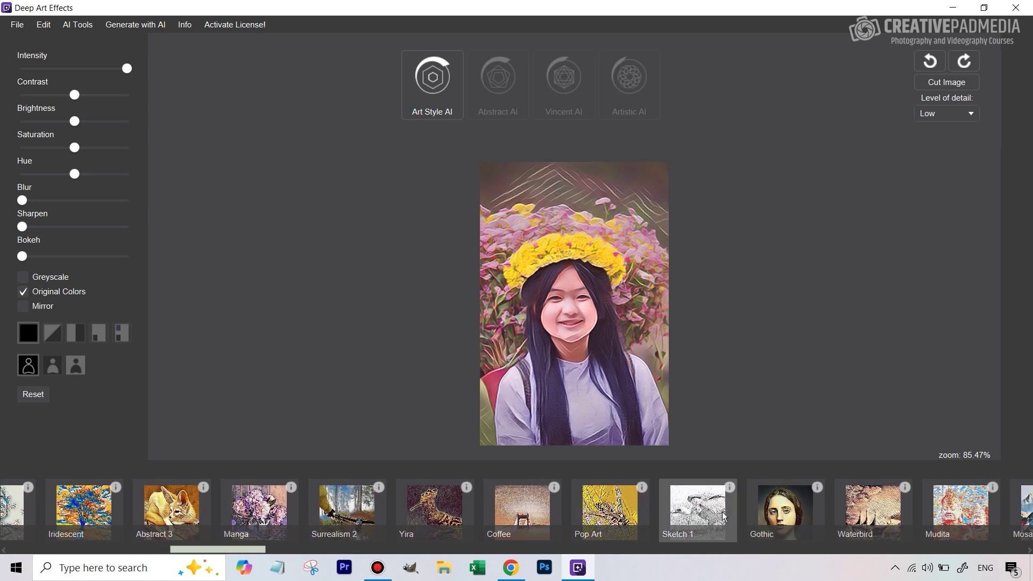
pyautogui.click(704, 514)
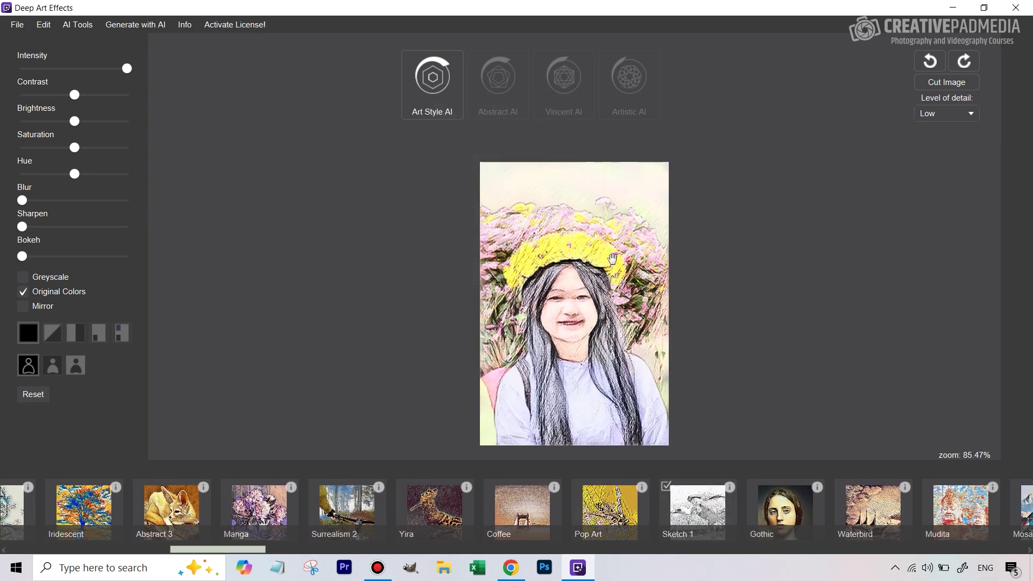
pyautogui.click(24, 292)
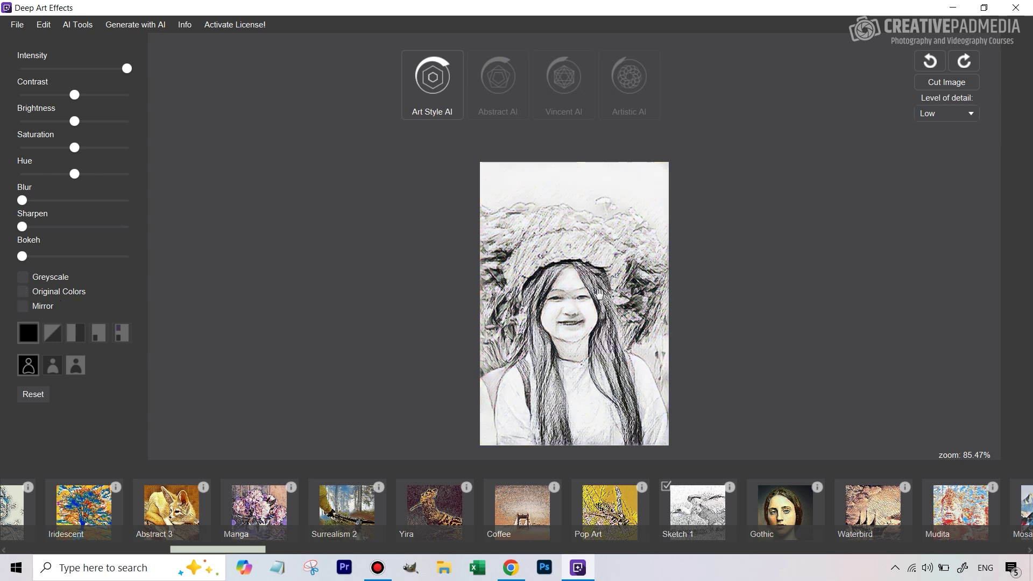
pyautogui.moveTo(127, 69)
pyautogui.mouseDown()
pyautogui.moveTo(97, 68)
pyautogui.moveTo(127, 68)
pyautogui.mouseUp()
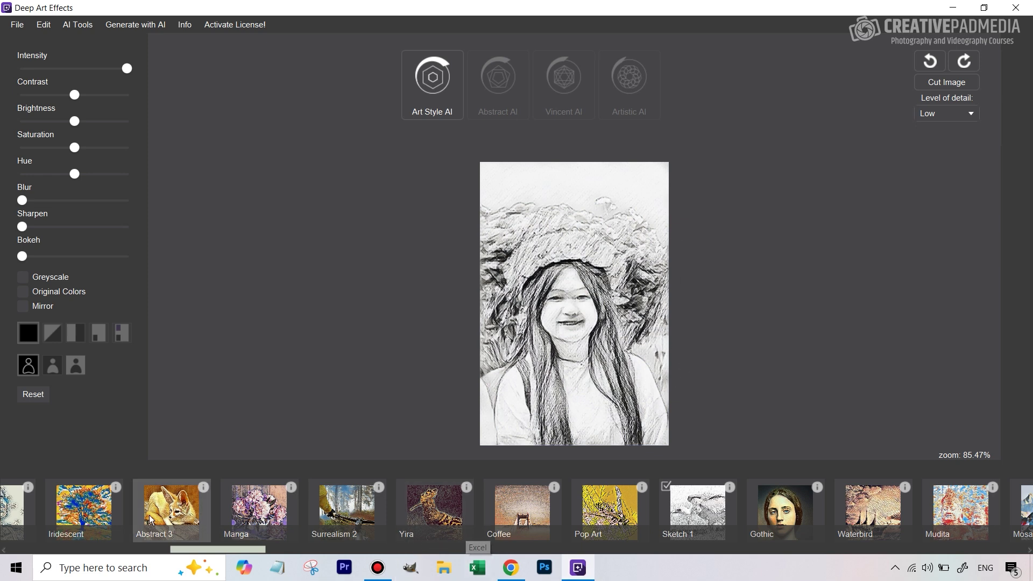
# Step: Apply Manga, check Original Colors, and return Intensity to maximum
pyautogui.click(255, 512)
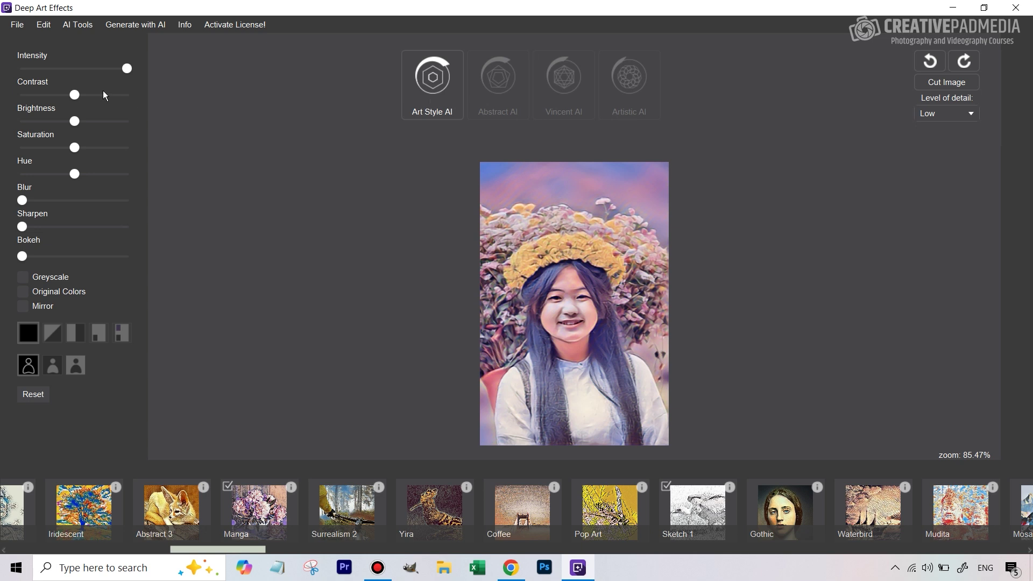
pyautogui.moveTo(109, 68); pyautogui.dragTo(24, 69)
pyautogui.click(127, 68)
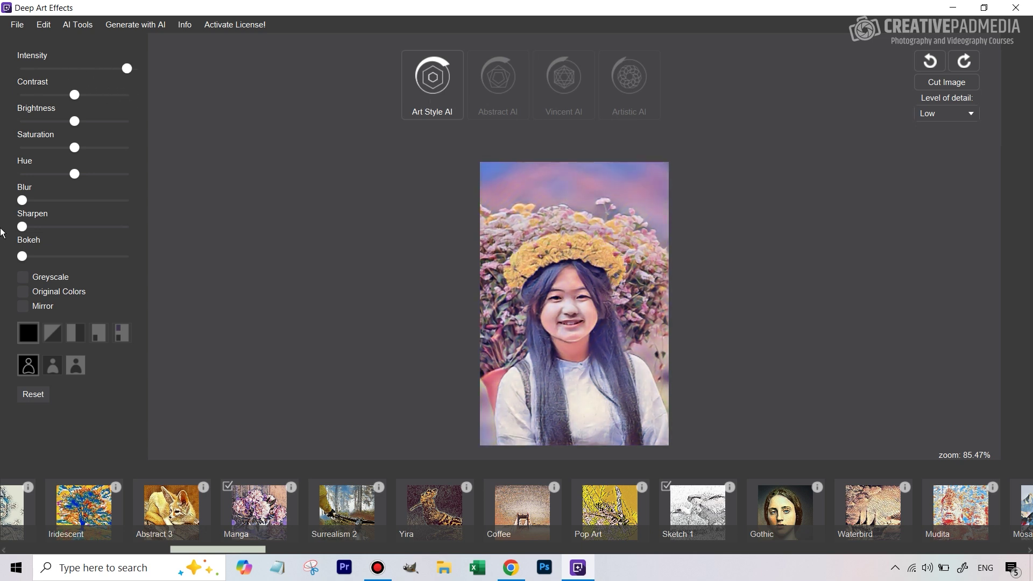
pyautogui.click(21, 293)
pyautogui.moveTo(127, 70)
pyautogui.mouseDown()
pyautogui.moveTo(48, 75)
pyautogui.moveTo(134, 73)
pyautogui.moveTo(82, 75)
pyautogui.moveTo(124, 74)
pyautogui.mouseUp()
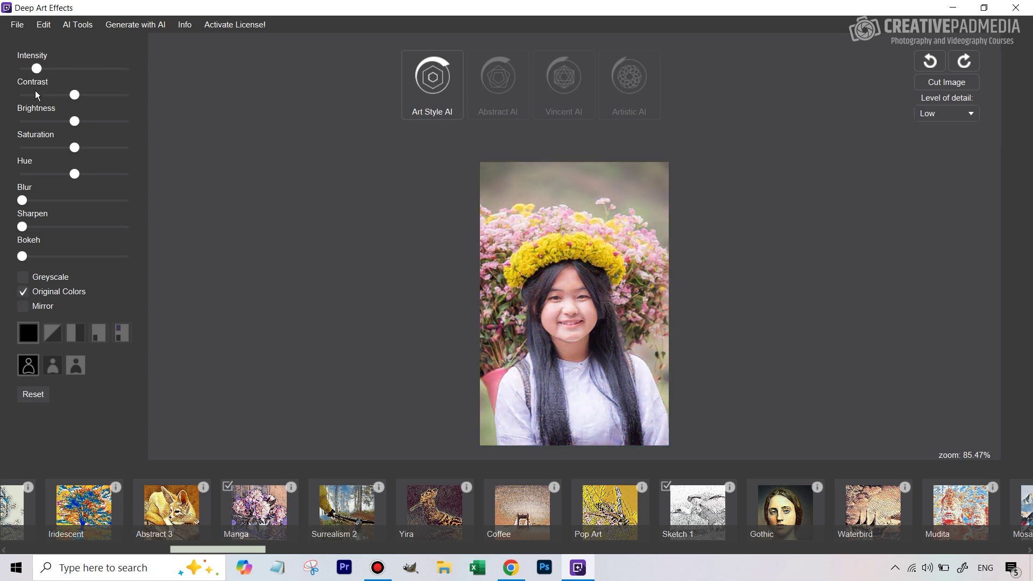
pyautogui.moveTo(40, 91); pyautogui.dragTo(148, 88)
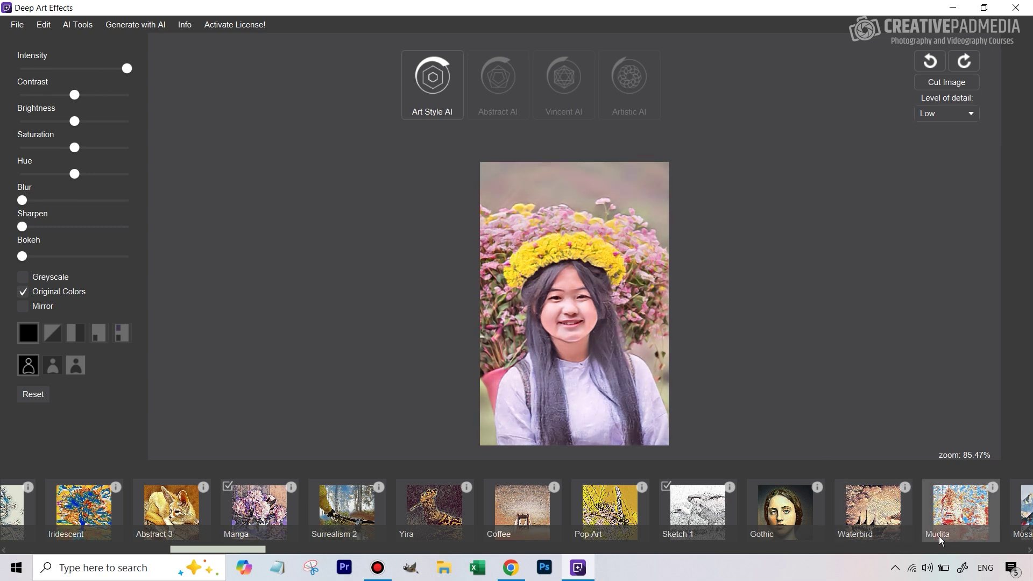
# Step: Apply Mudita and preview a weaker effect before restoring maximum Intensity
pyautogui.click(967, 507)
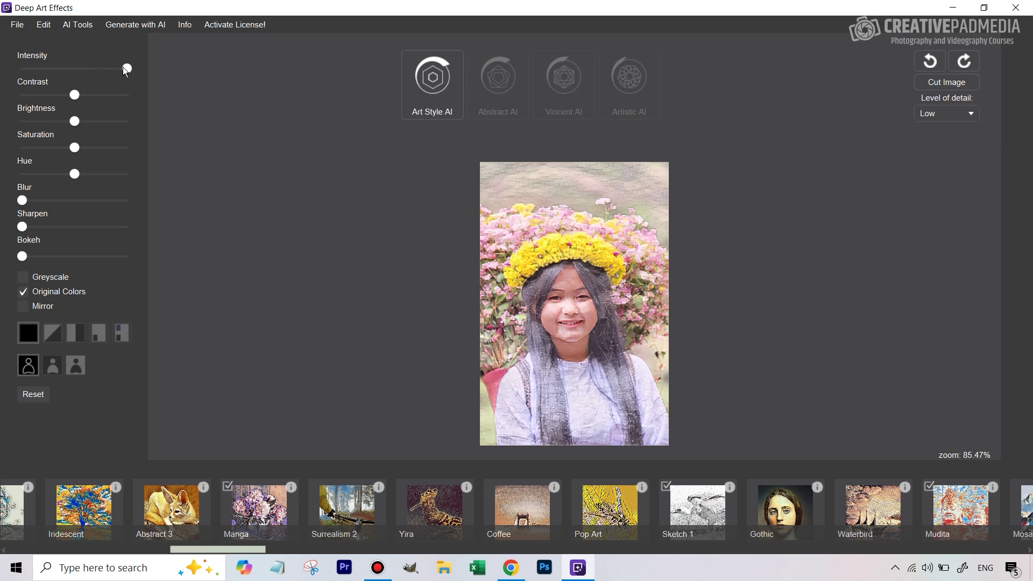
pyautogui.moveTo(123, 67); pyautogui.dragTo(140, 80)
# Step: Save the Mudita-styled portrait from the File menu as a PNG image
pyautogui.click(17, 25)
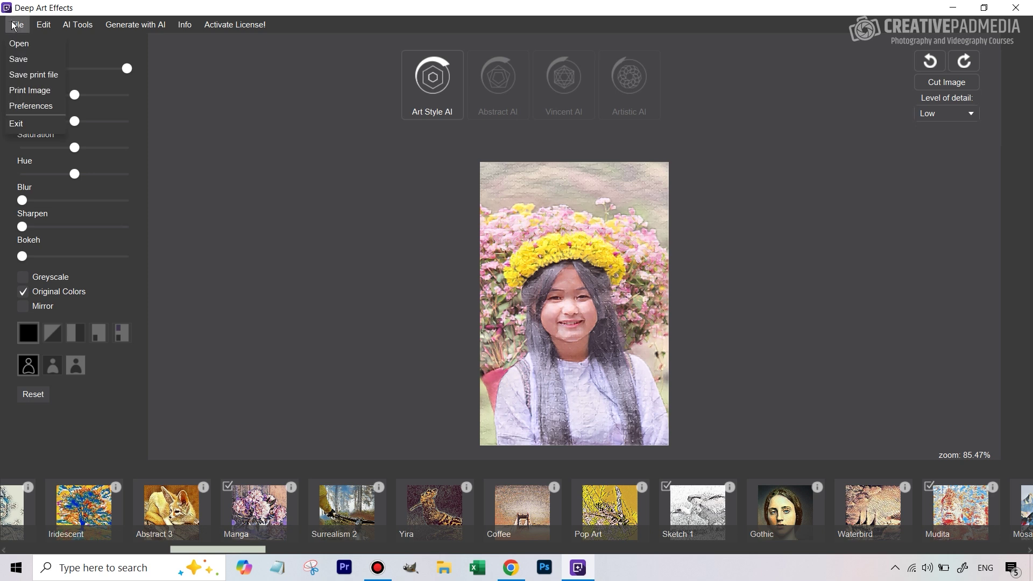
pyautogui.click(19, 61)
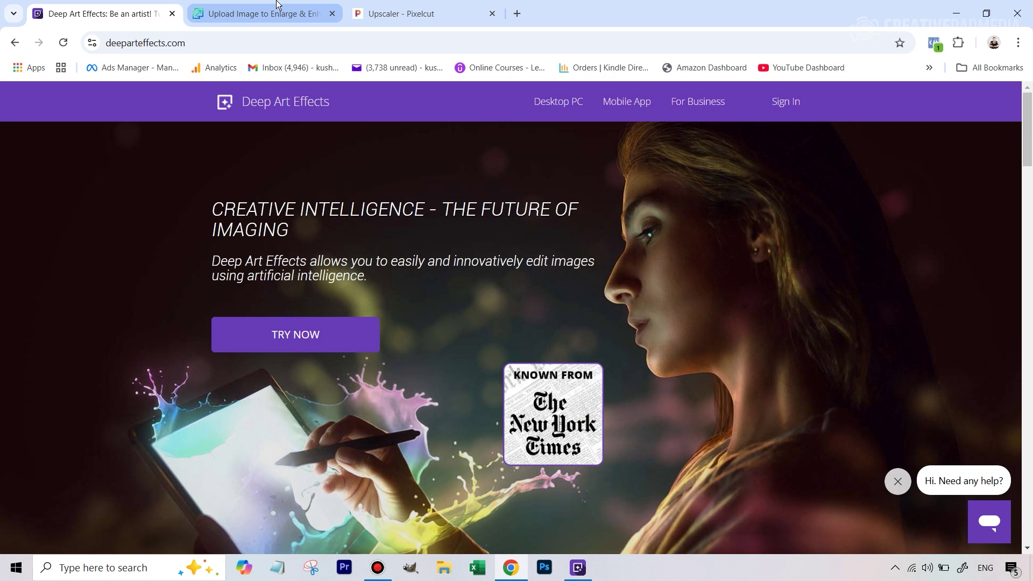
# Step: Try uploading the portrait on Upscale.media and dismiss the daily 2-image limit popup
pyautogui.click(277, 4)
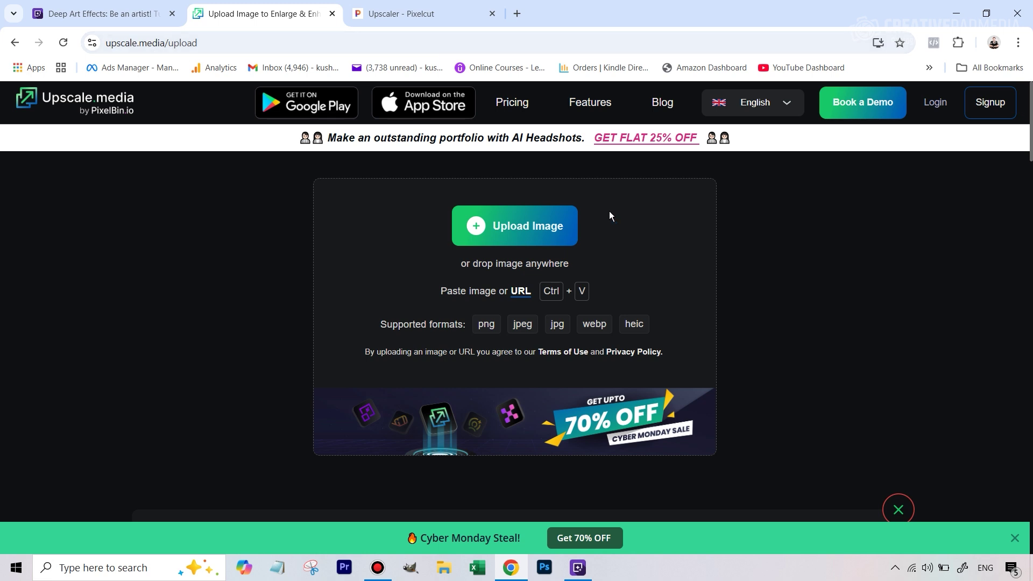
pyautogui.click(511, 229)
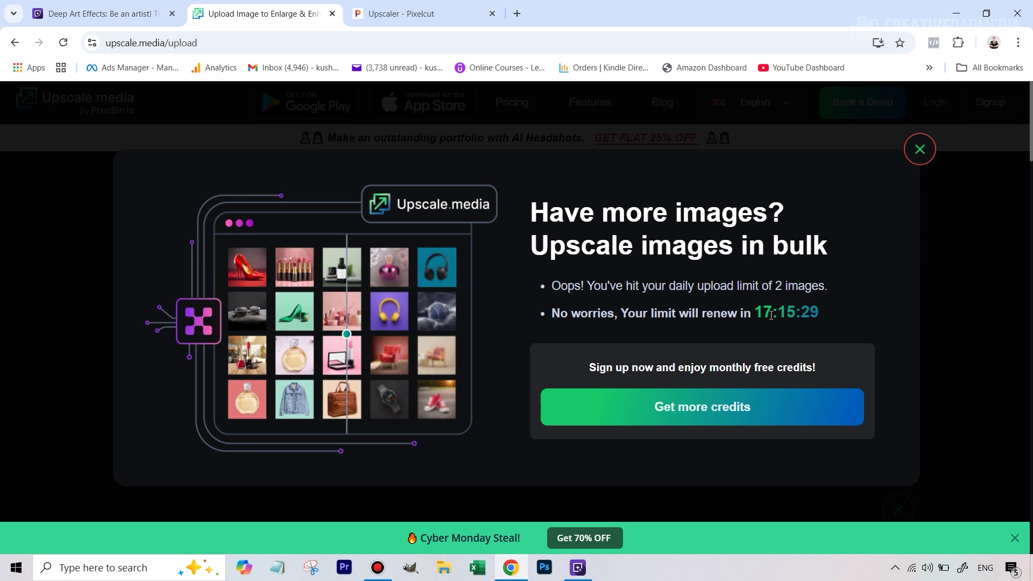
pyautogui.click(924, 160)
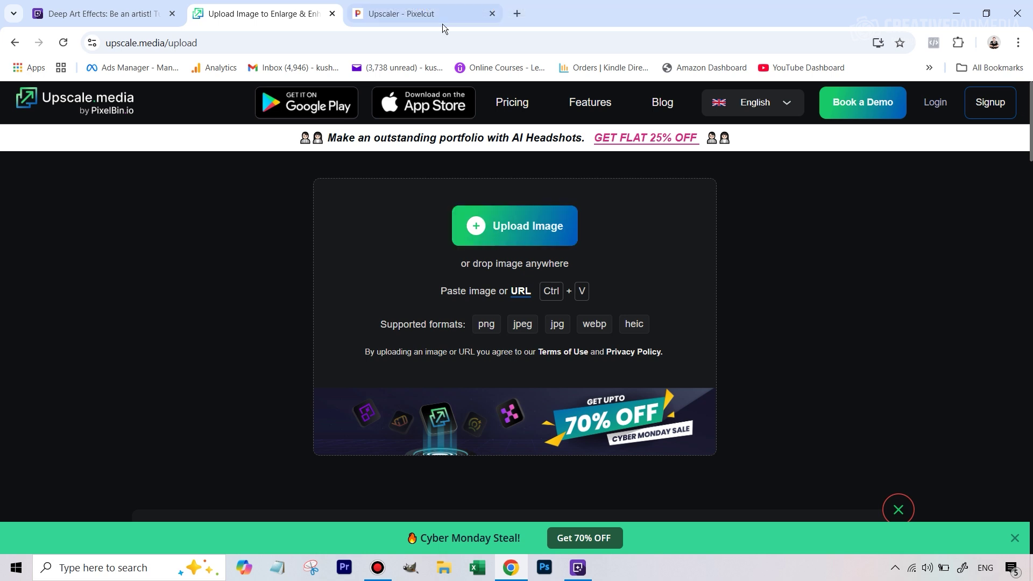
# Step: Upload the saved portrait to Pixelcut's Upscaler at 2x, giving 640×960 from 320×480
pyautogui.click(435, 12)
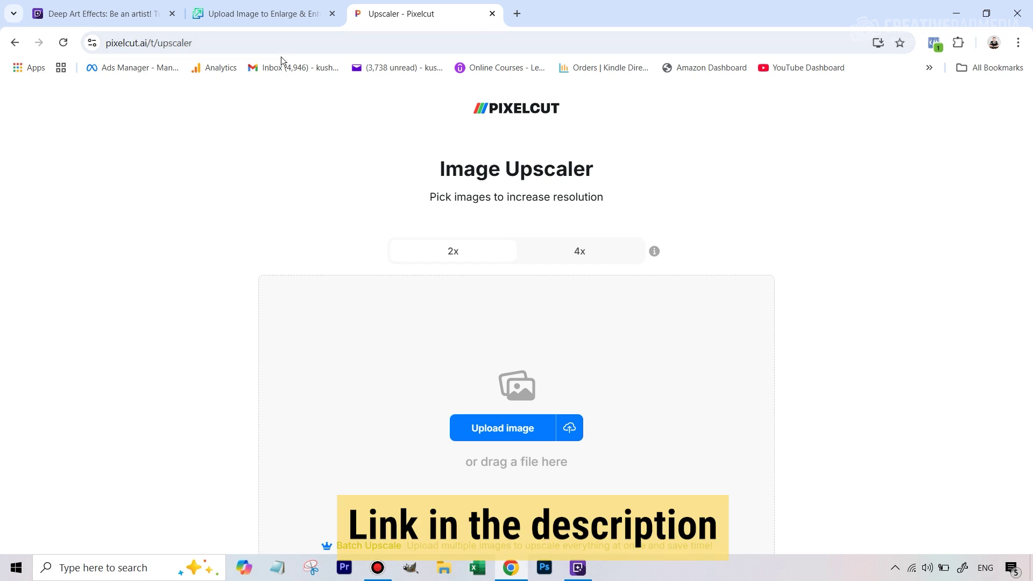
pyautogui.click(267, 21)
pyautogui.click(449, 11)
pyautogui.scroll(-1, 473, 253)
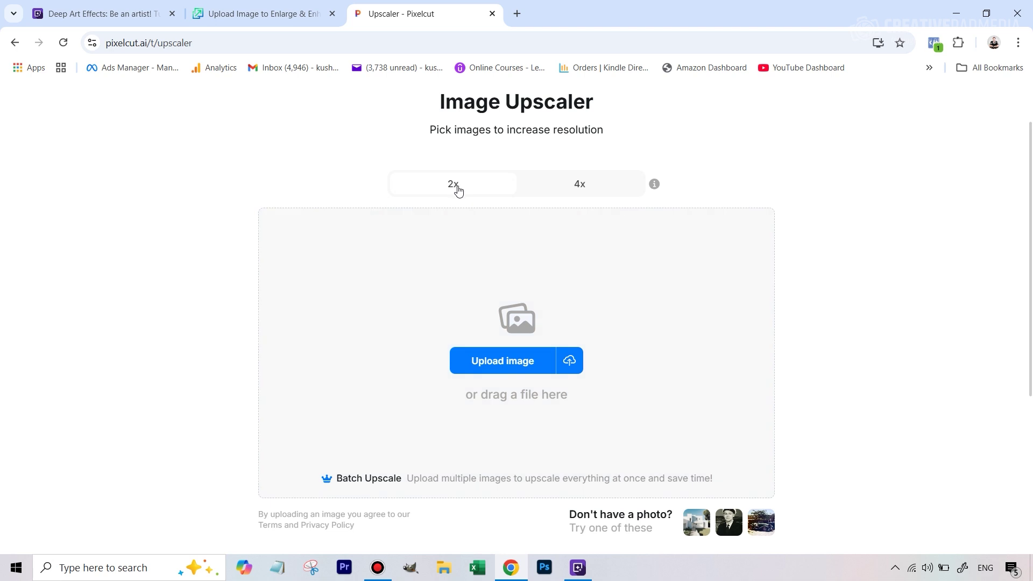
pyautogui.click(520, 374)
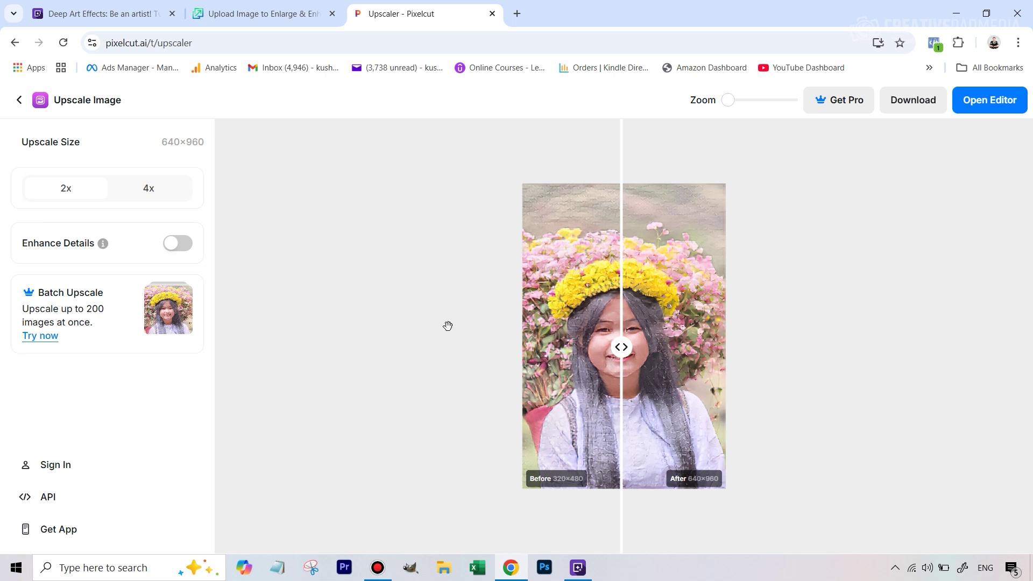
pyautogui.click(284, 20)
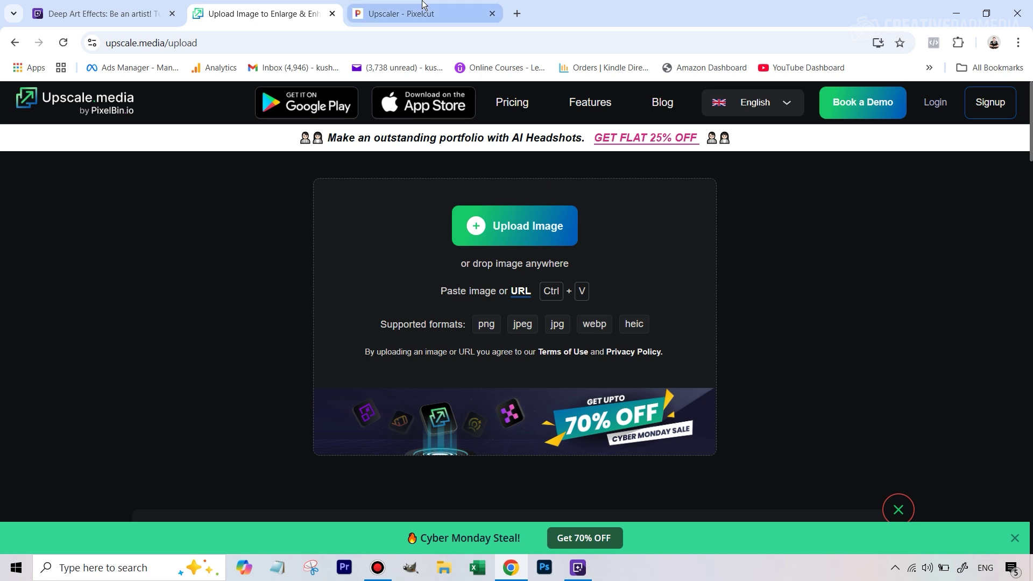
pyautogui.moveTo(423, 7)
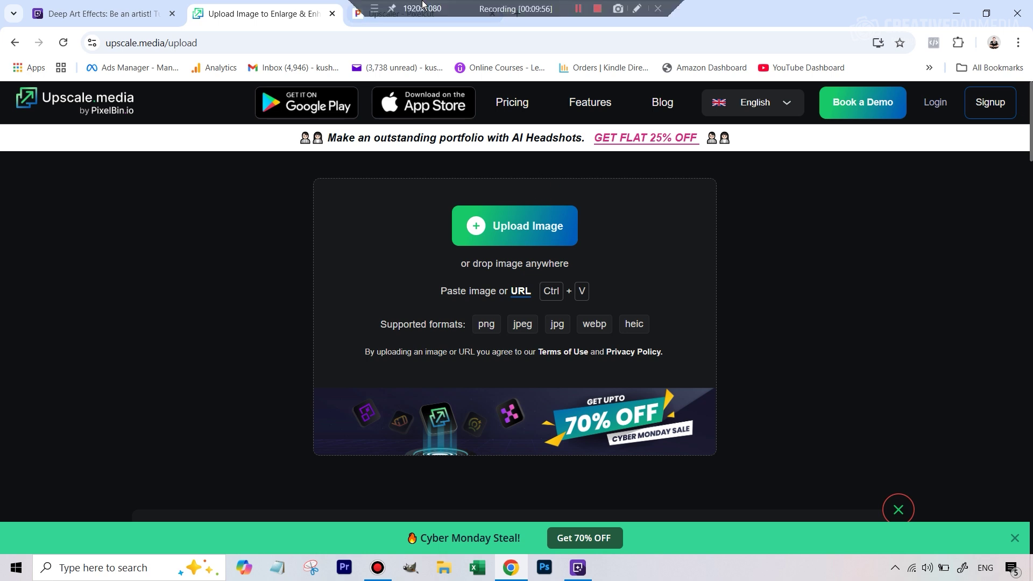
pyautogui.click(389, 21)
pyautogui.moveTo(705, 353); pyautogui.dragTo(489, 369)
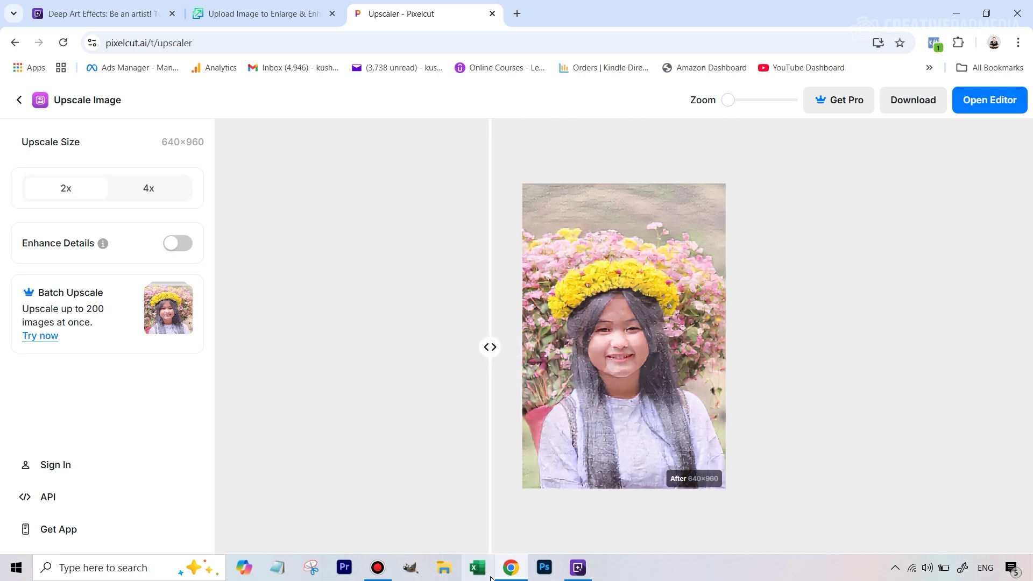